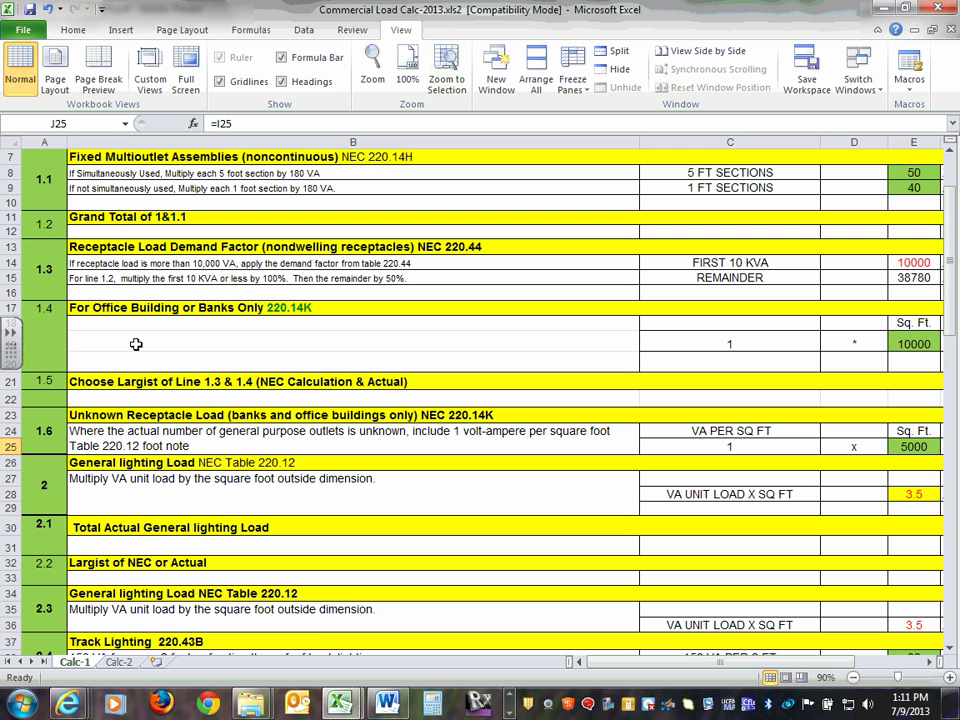
- Point out the line 1.6 receptacle load section in the load calculation sheet
scroll(143, 326, down, 2)
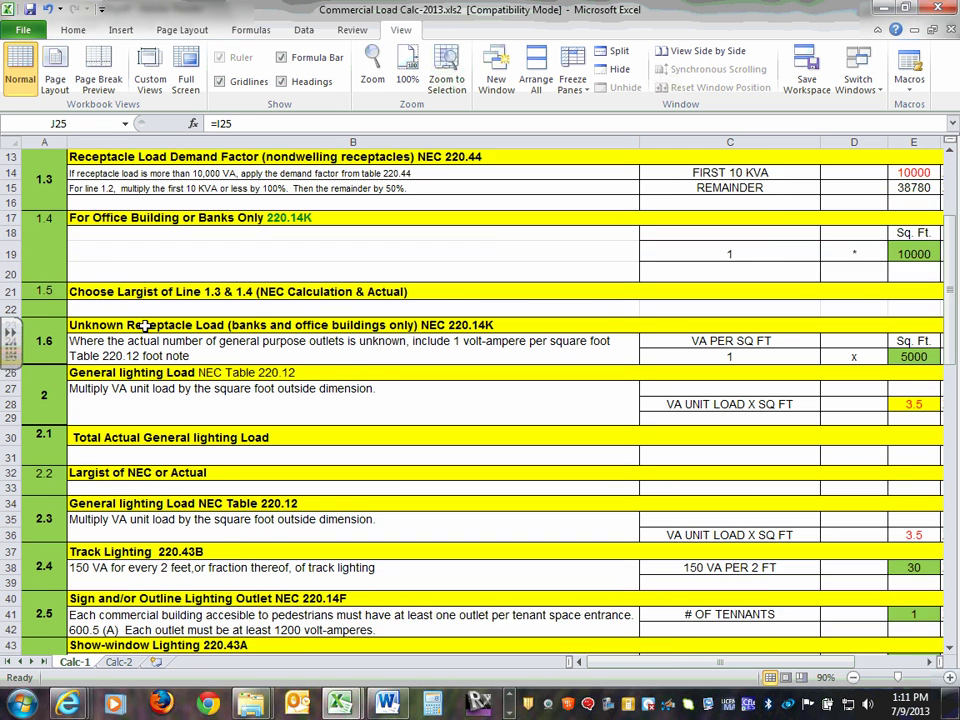
scroll(145, 326, up, 4)
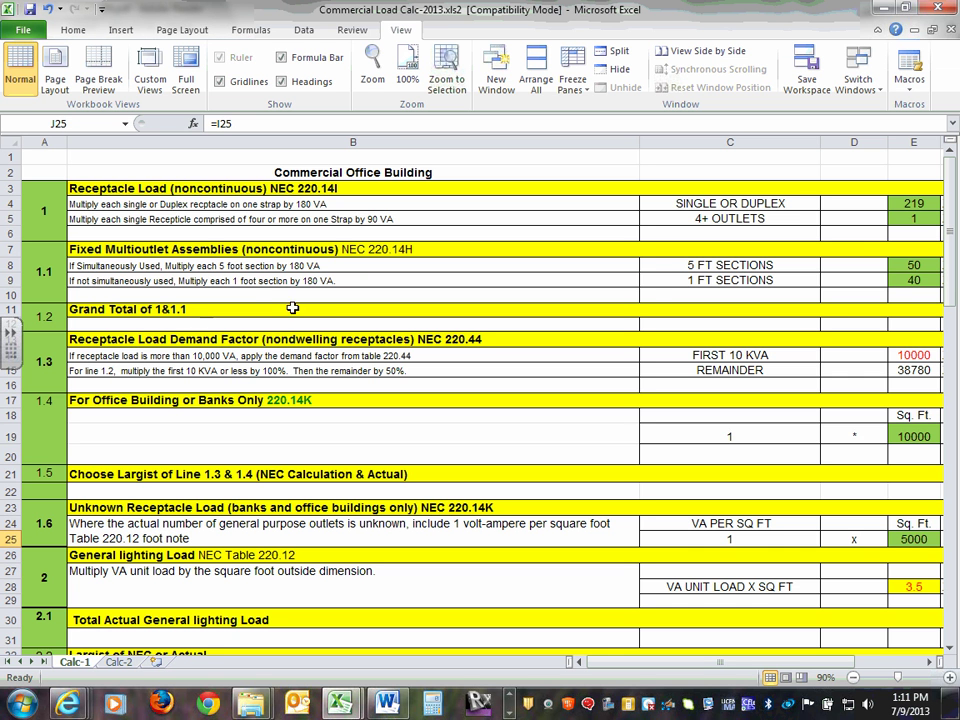
scroll(256, 248, down, 3)
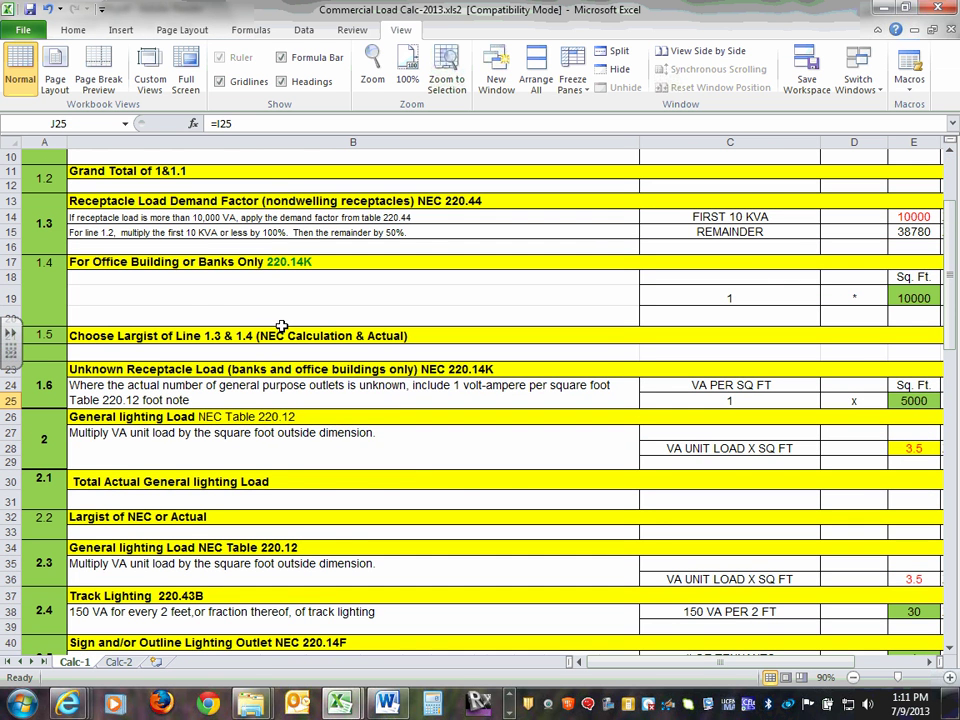
scroll(141, 234, up, 3)
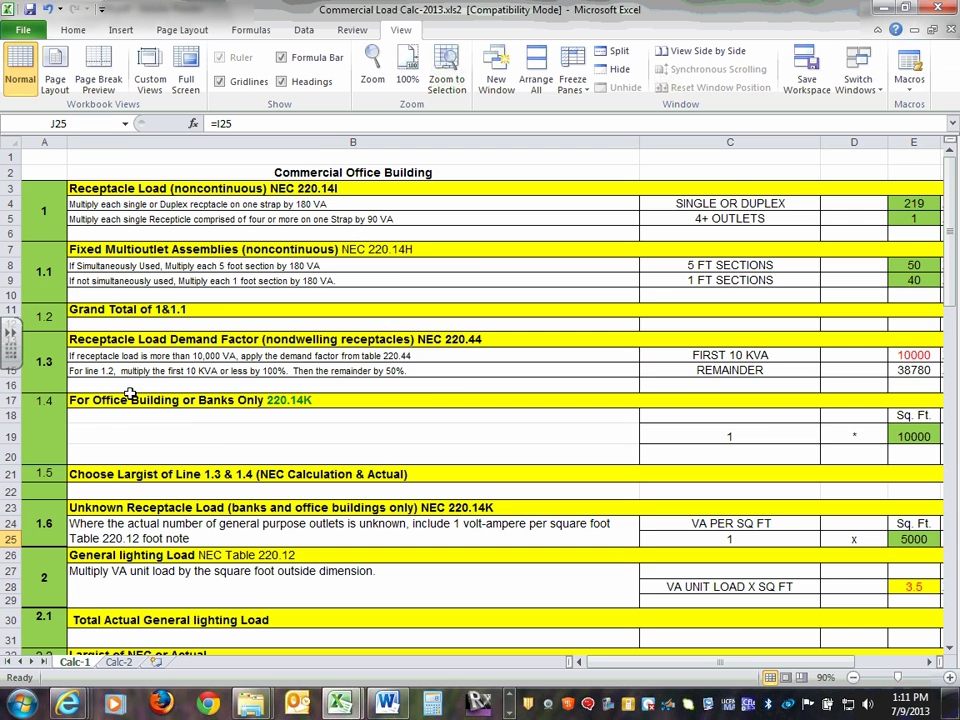
scroll(130, 390, down, 3)
scroll(58, 356, down, 1)
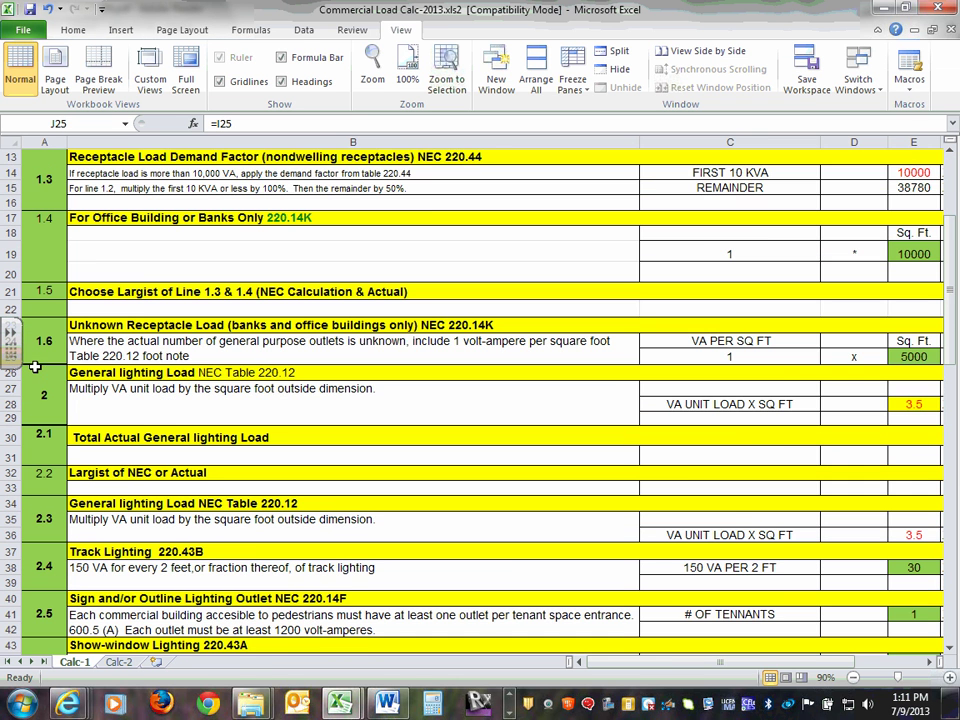
scroll(45, 265, down, 2)
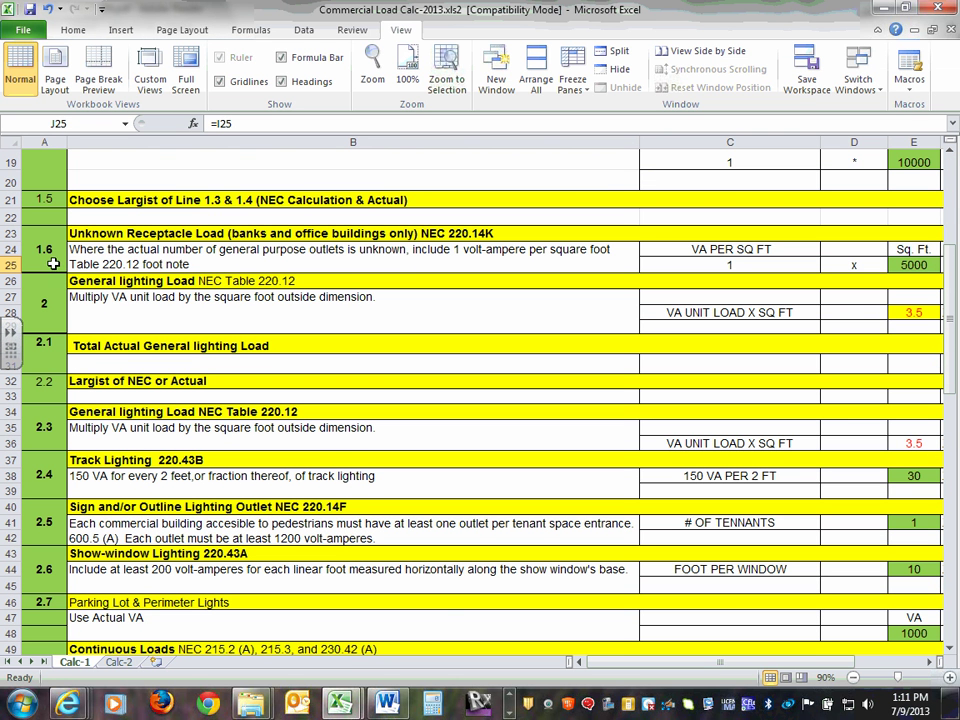
click(51, 247)
- Point out the line 2 general lighting load and its unit load × square foot note
scroll(51, 200, up, 6)
scroll(54, 290, down, 5)
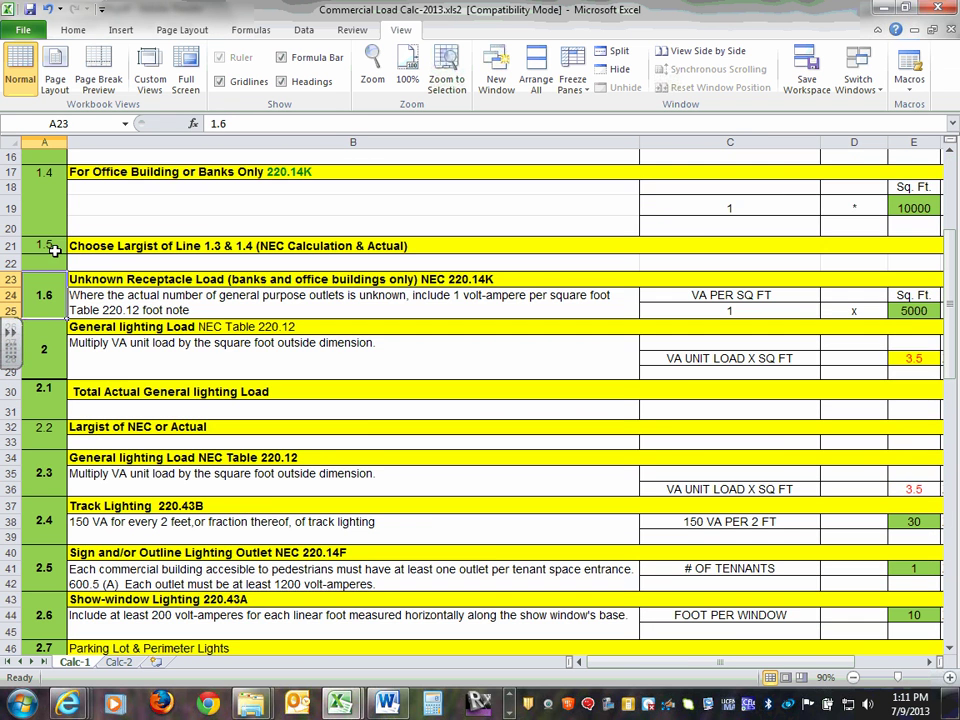
scroll(47, 300, down, 1)
click(47, 307)
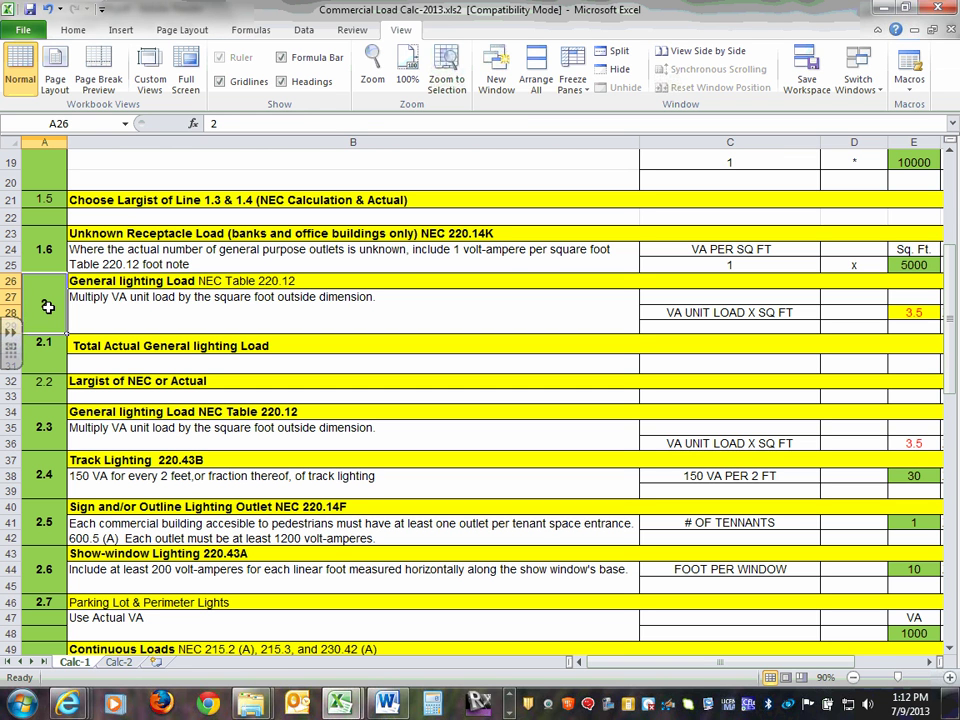
click(150, 299)
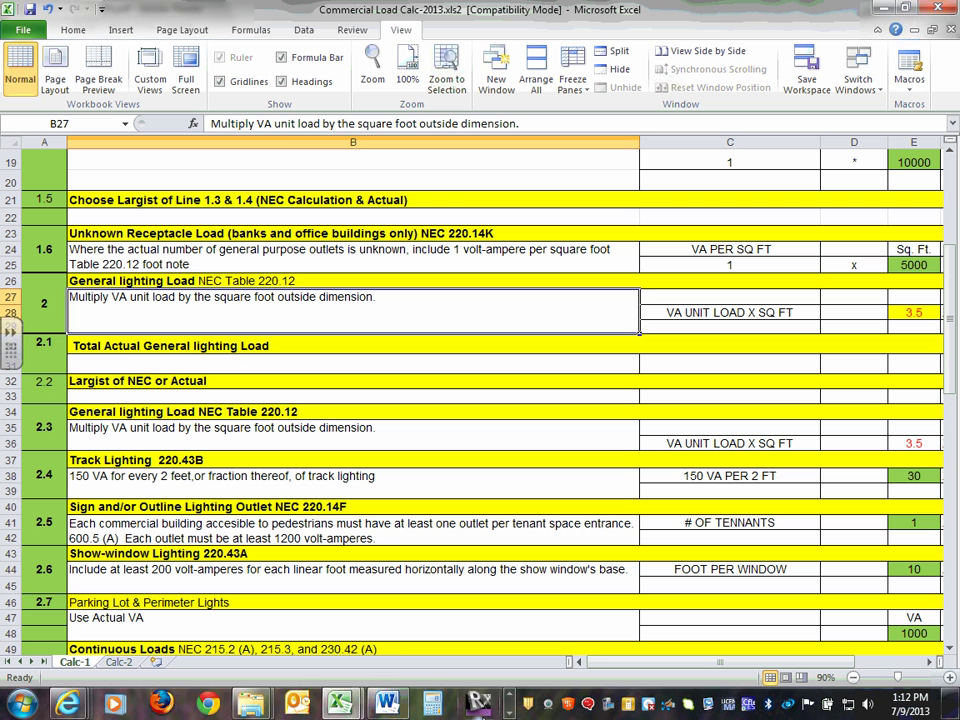
- Bring up the NEC code book PDF at page 66, Table 220.12
click(508, 711)
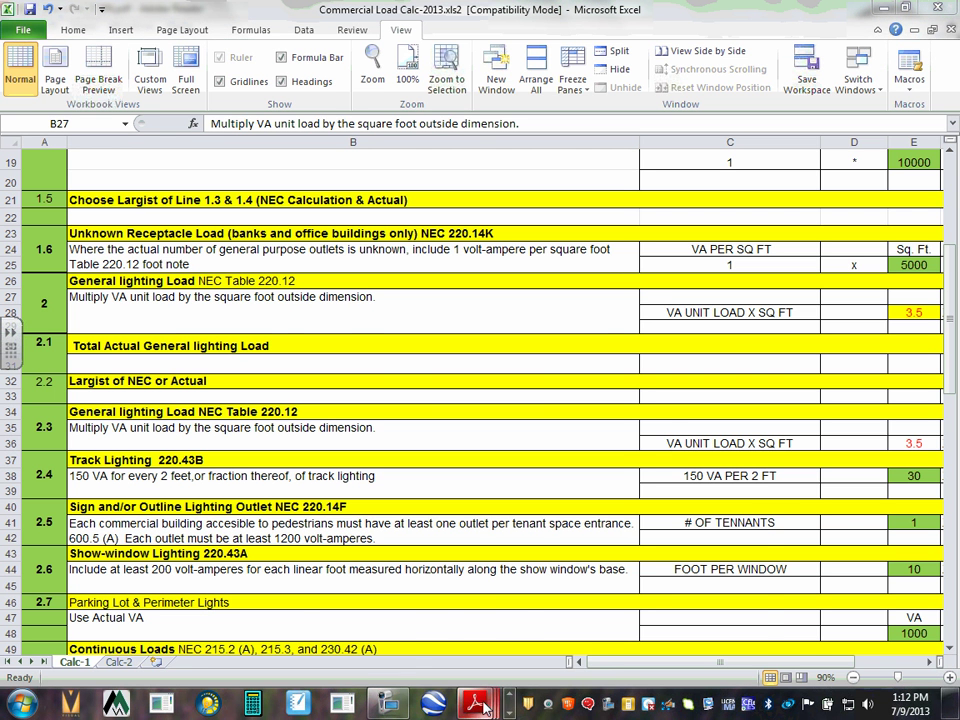
mouse_move(489, 708)
click(470, 635)
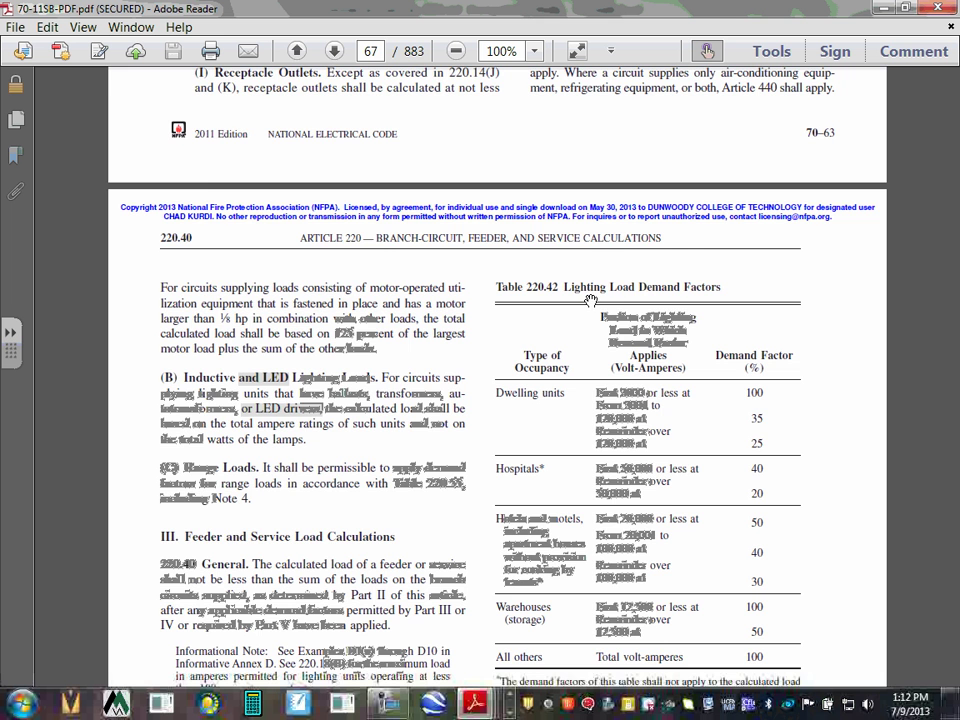
scroll(591, 300, up, 15)
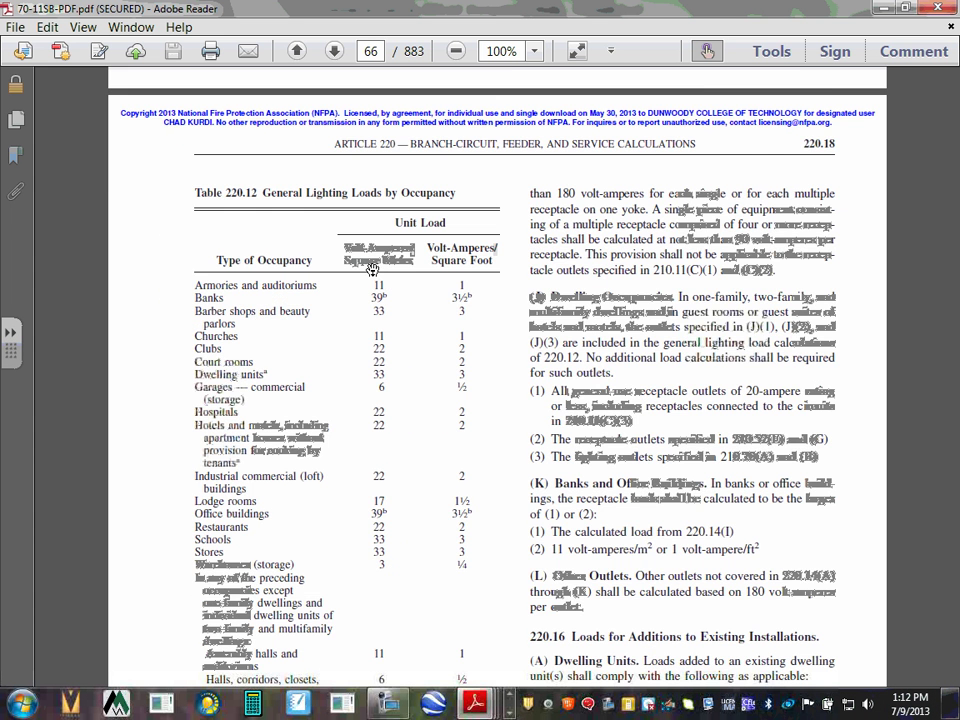
scroll(392, 279, down, 1)
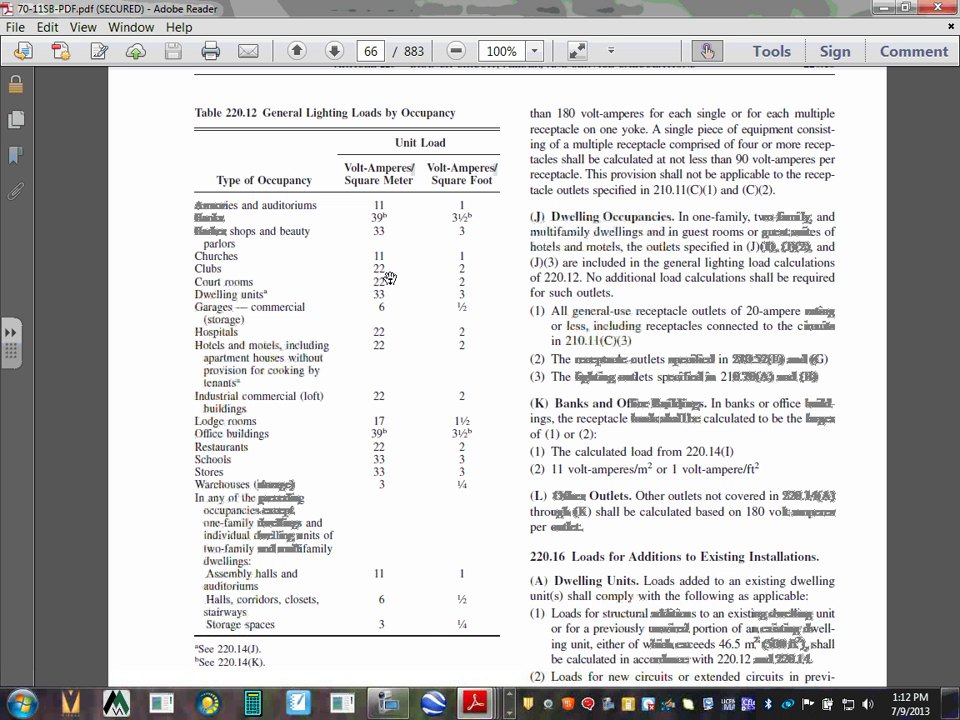
scroll(257, 343, up, 2)
scroll(381, 242, down, 2)
- Briefly read Table 220.12 enlarged, then set the page zoom back to 100%
ctrl+scroll(460, 440, up, 3)
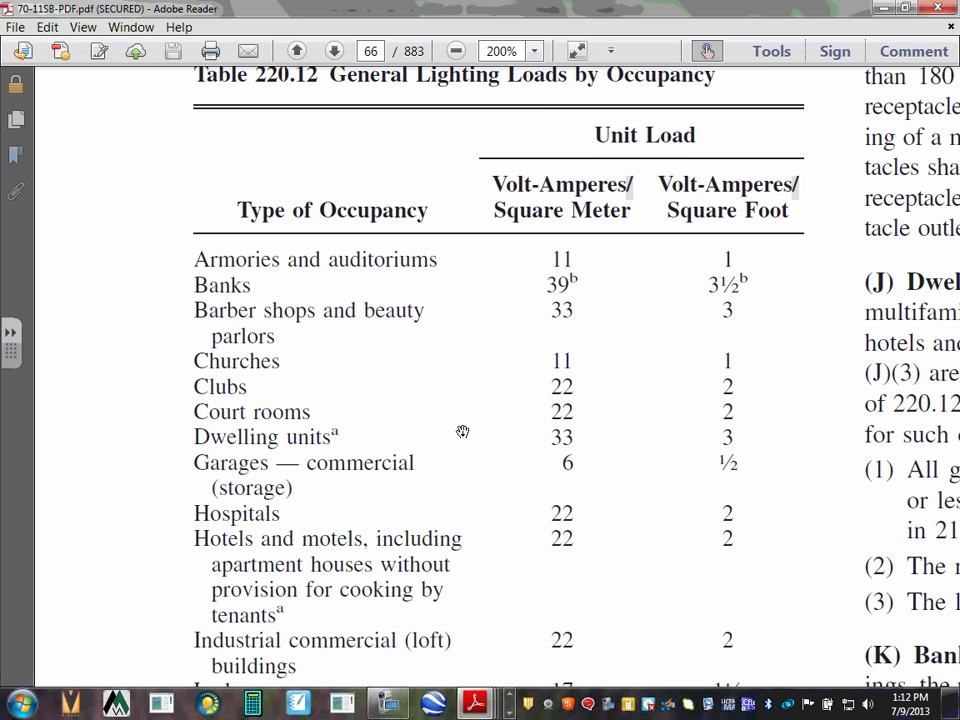
click(534, 51)
click(575, 148)
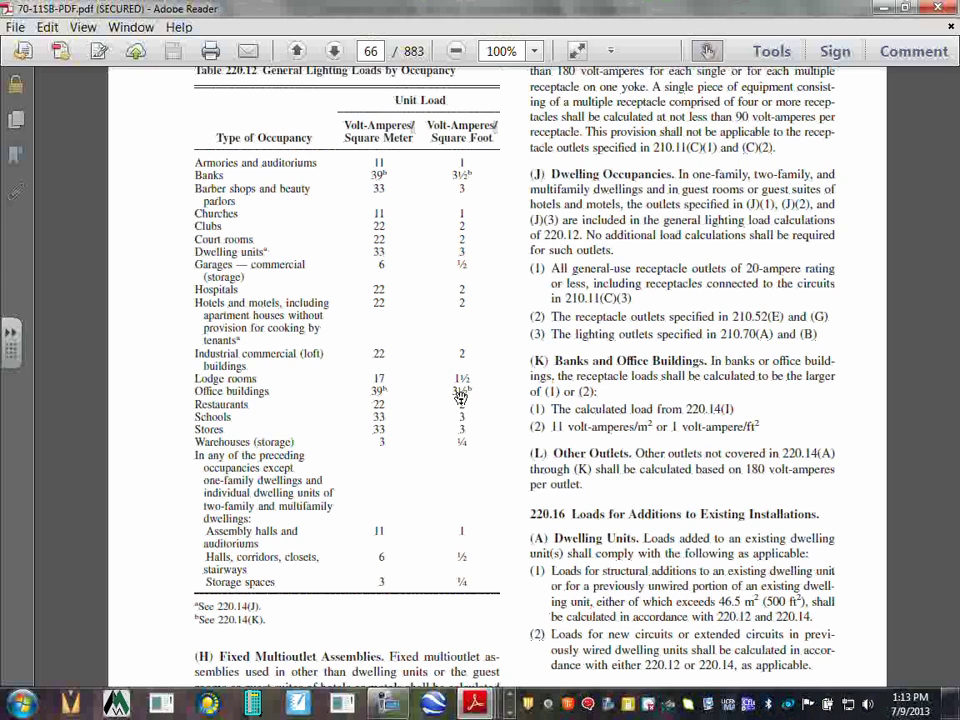
scroll(460, 397, down, 3)
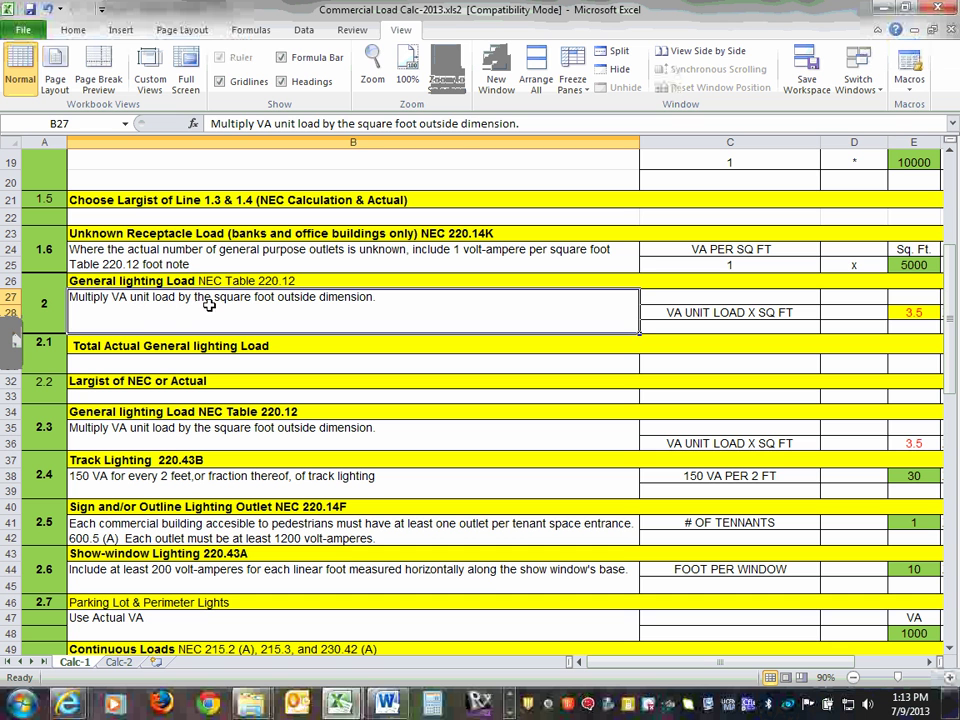
click(781, 649)
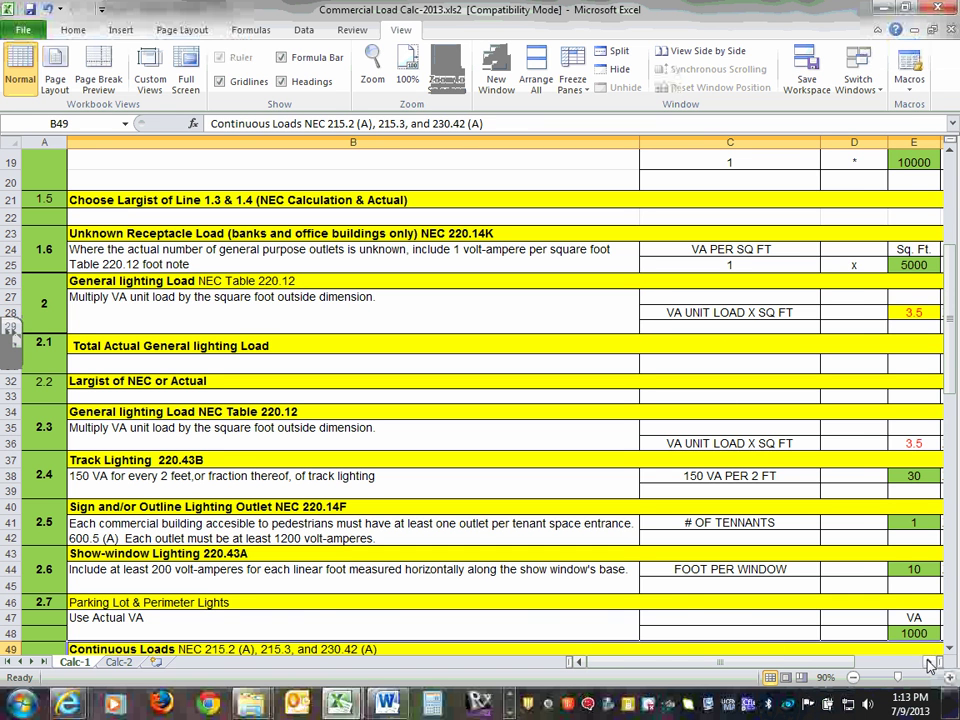
click(930, 662)
click(930, 662)
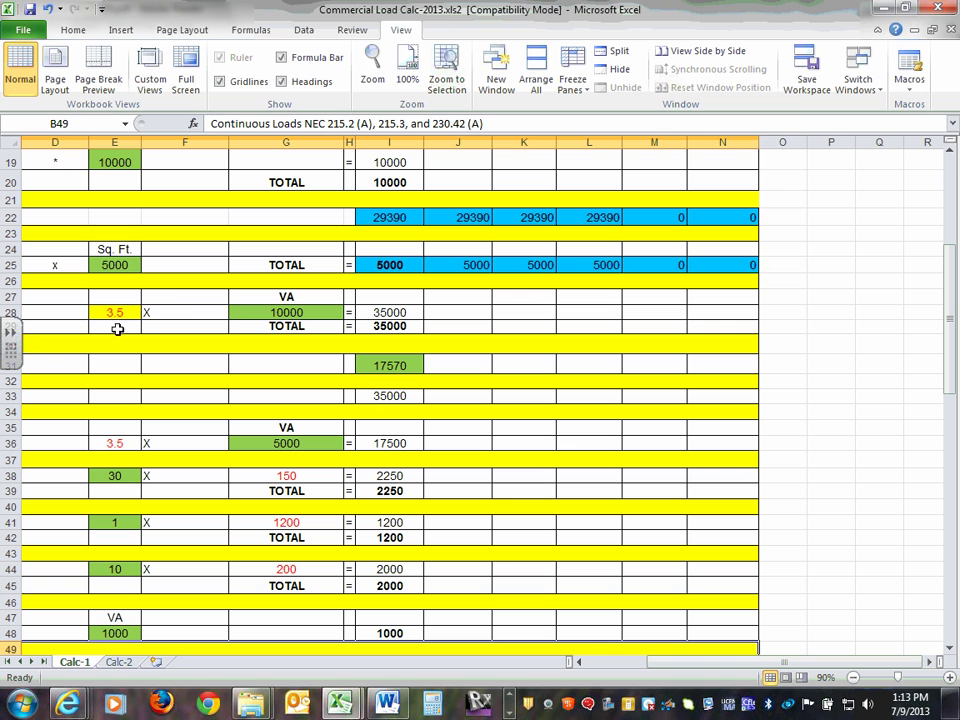
click(264, 312)
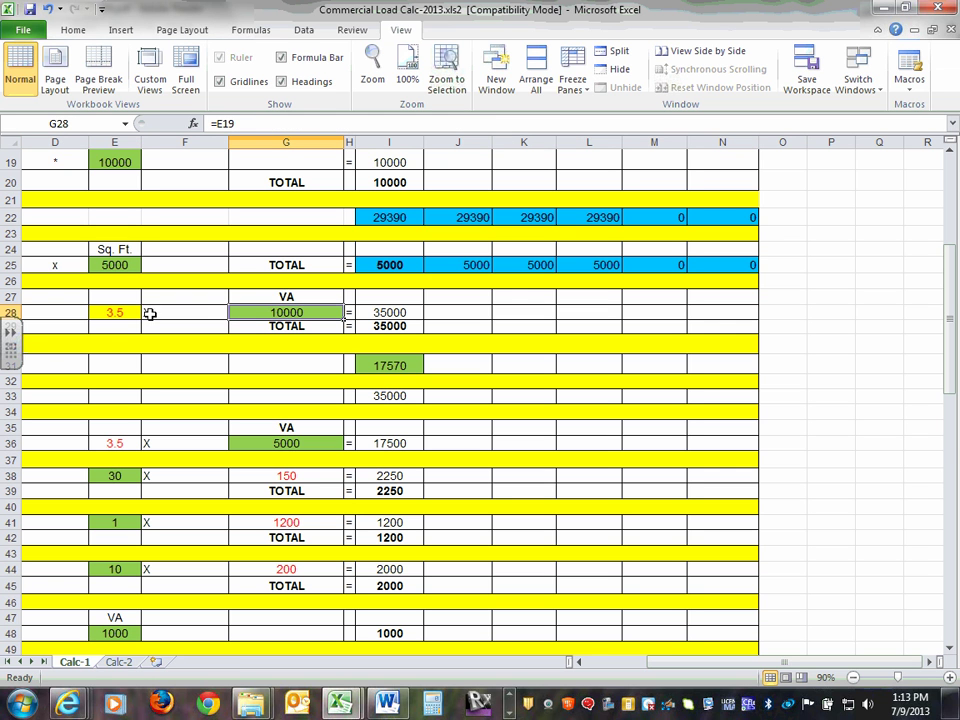
click(114, 311)
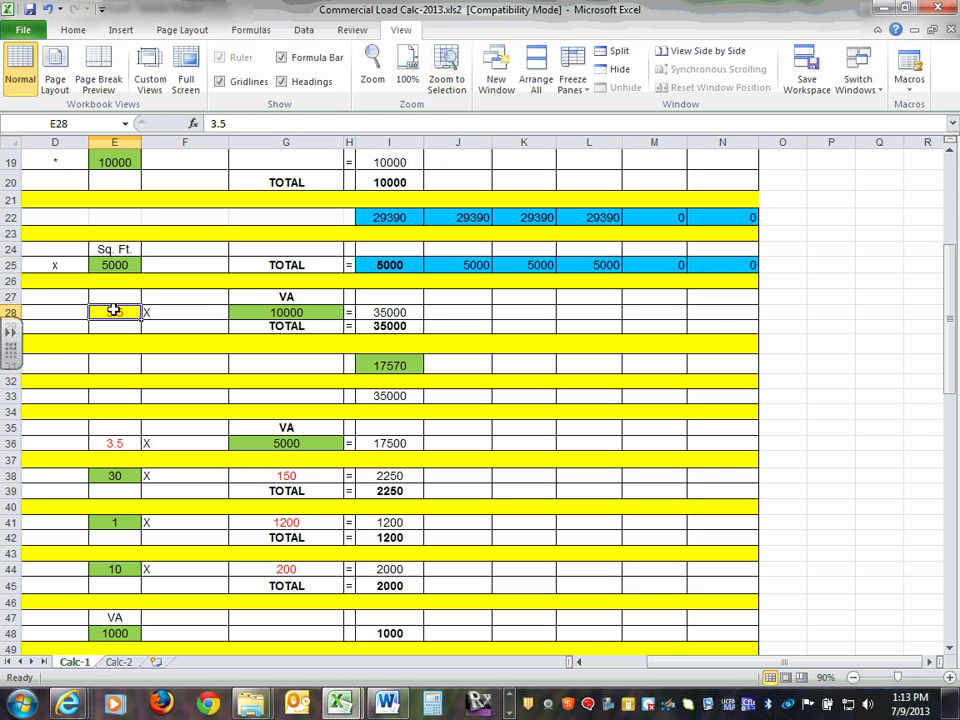
click(396, 326)
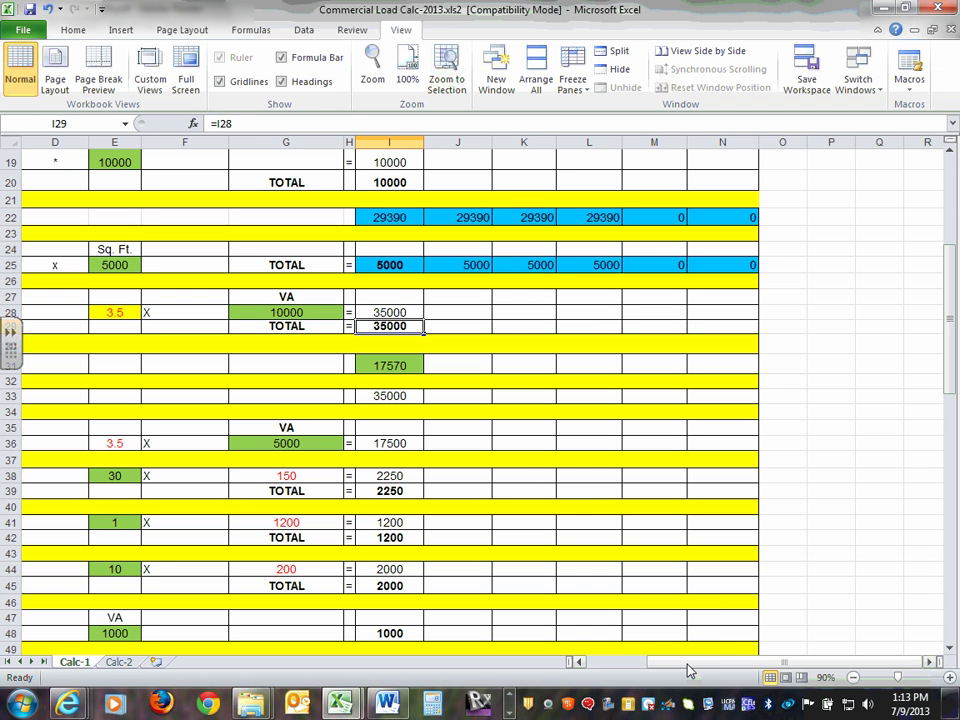
drag(688, 669, 610, 666)
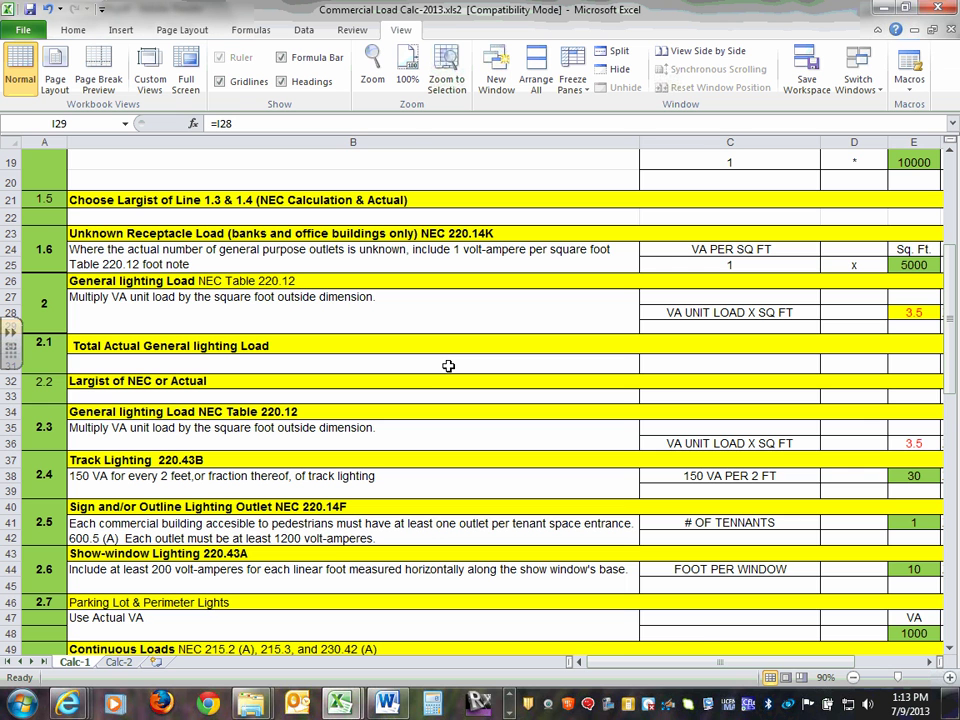
- Trace I31's 17570 actual lighting value to ='Calc-2'!G21 and open the Calc-2 sheet
drag(698, 667, 740, 668)
click(583, 365)
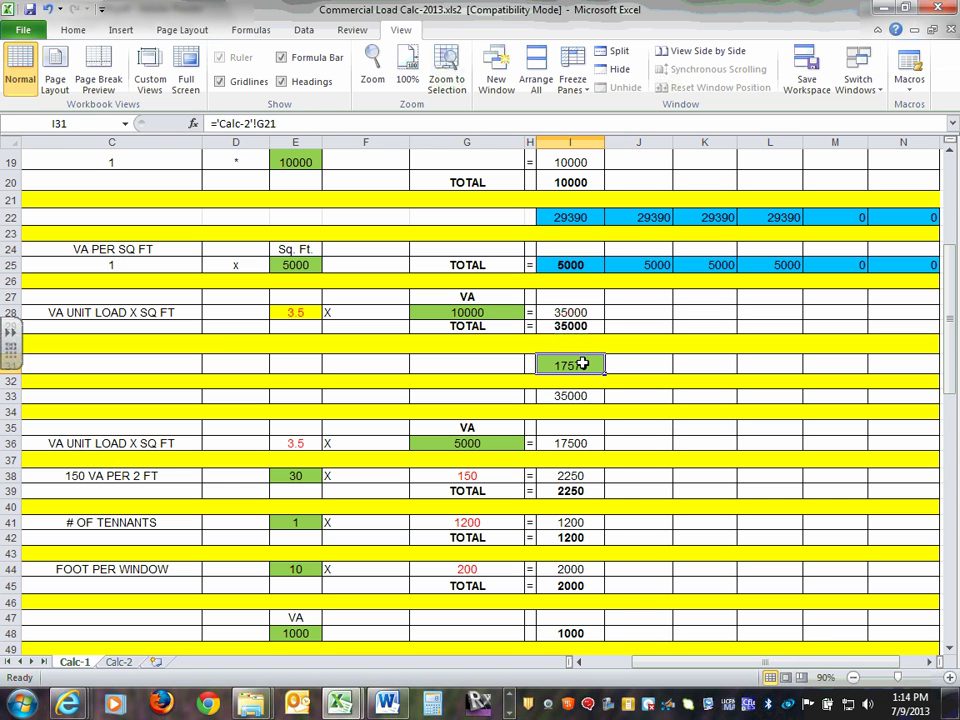
click(125, 662)
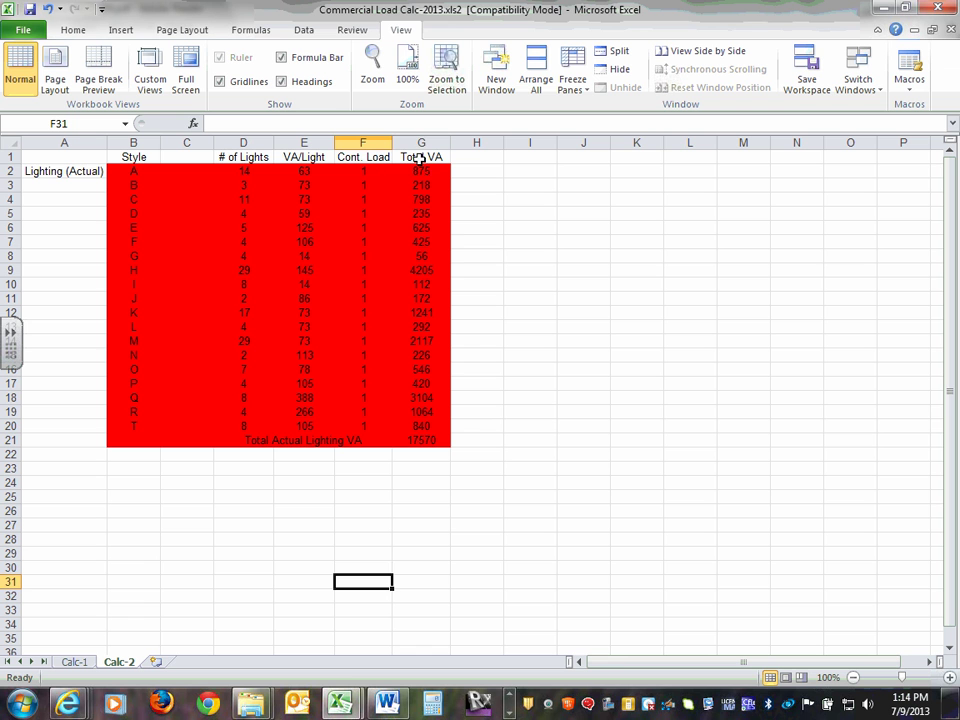
- Confirm G21's =SUM(G2:G20) total of 17570, then go back to Calc-1
click(425, 440)
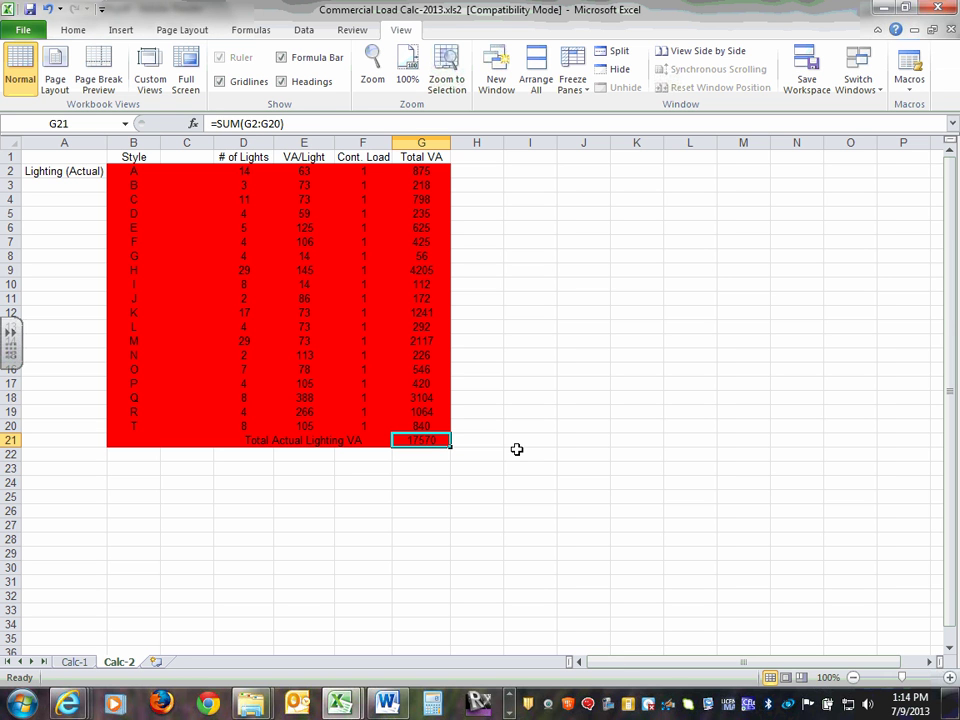
click(73, 664)
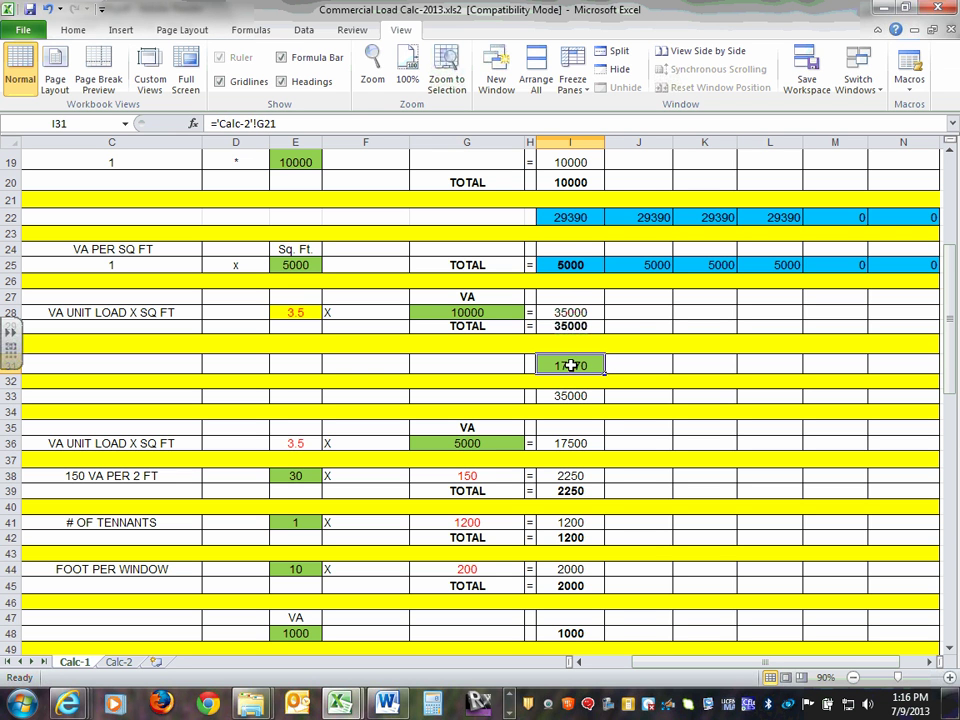
click(568, 327)
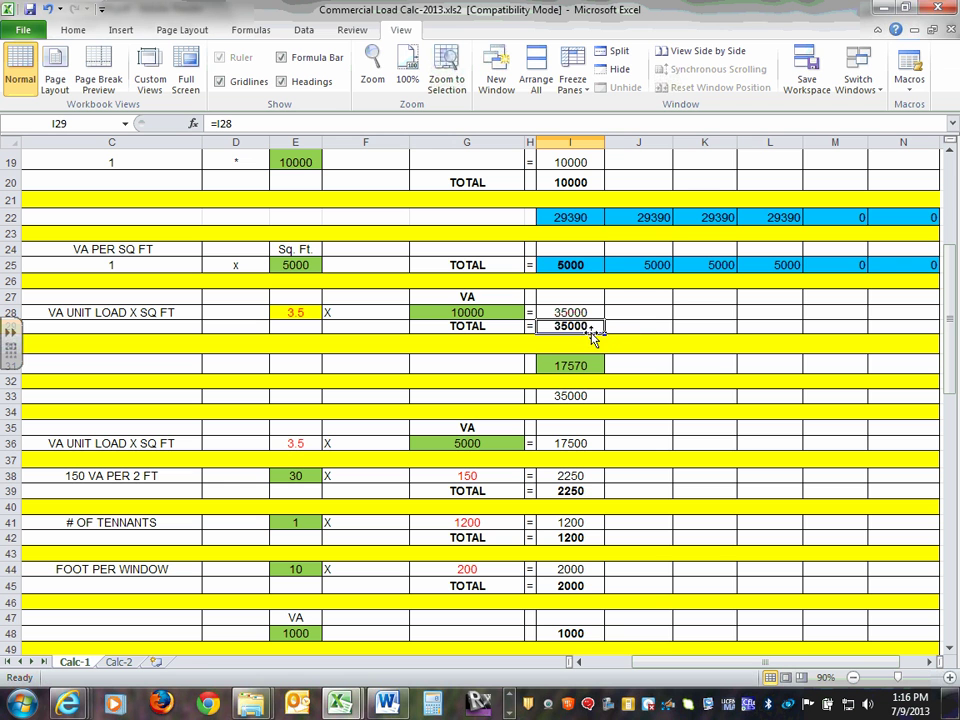